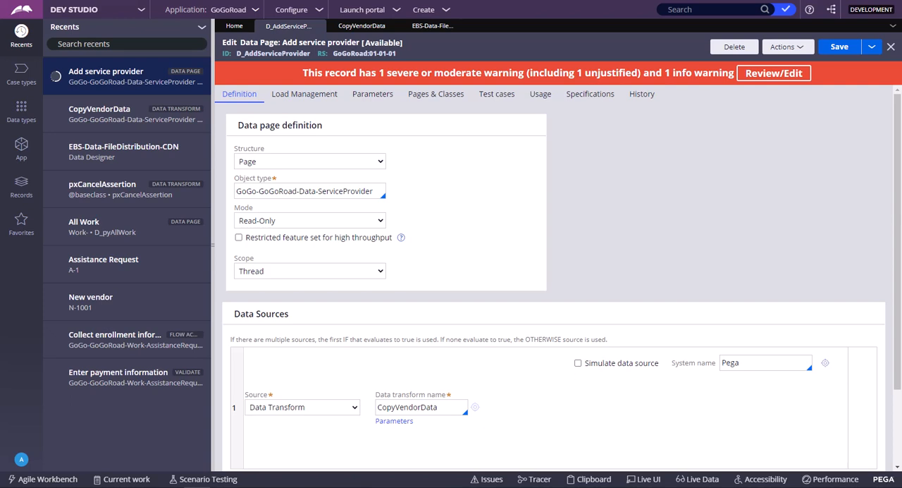
- Set the data page scope to Requestor and view its load management options, comparing them with those for Thread scope
click(304, 94)
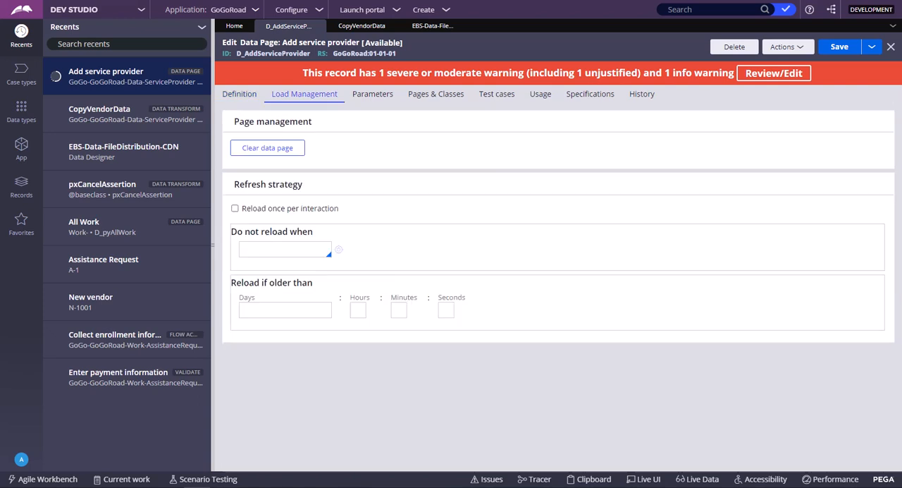
click(240, 93)
click(310, 271)
click(294, 295)
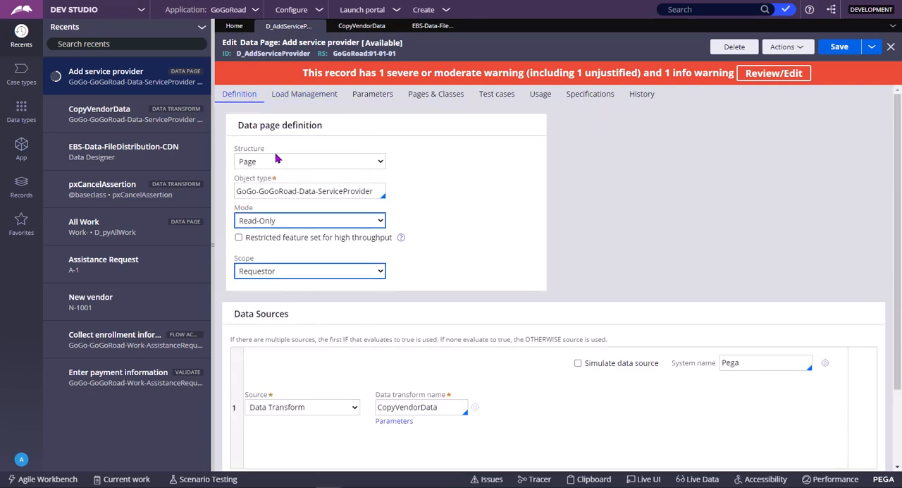
click(294, 98)
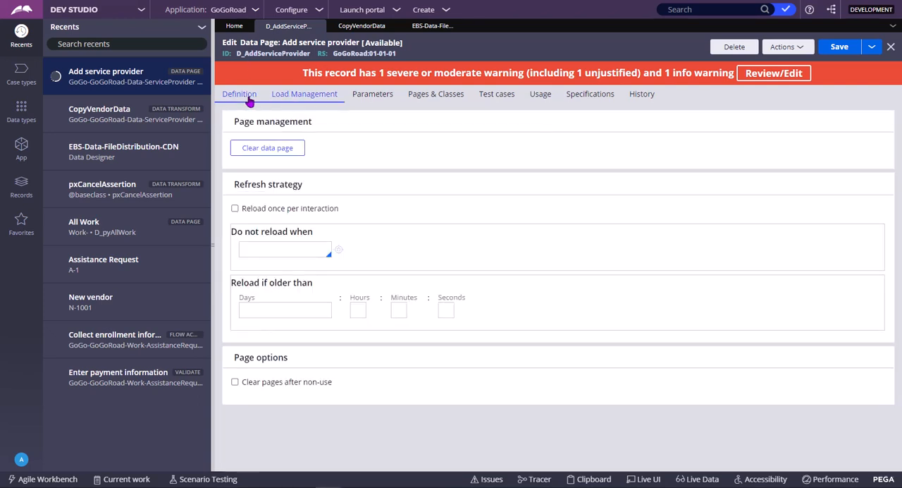
- Return the data page scope to Thread and view the refresh strategy options for that scope
click(245, 95)
click(273, 273)
click(271, 287)
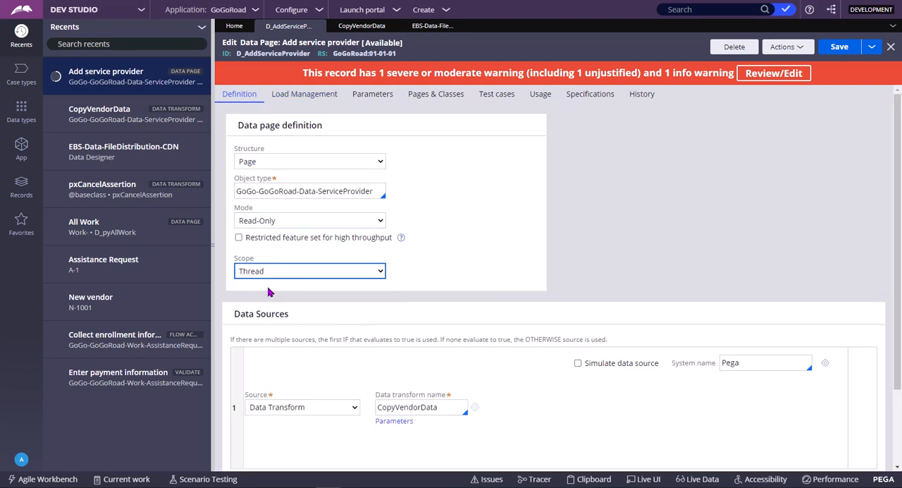
click(304, 96)
double_click(276, 210)
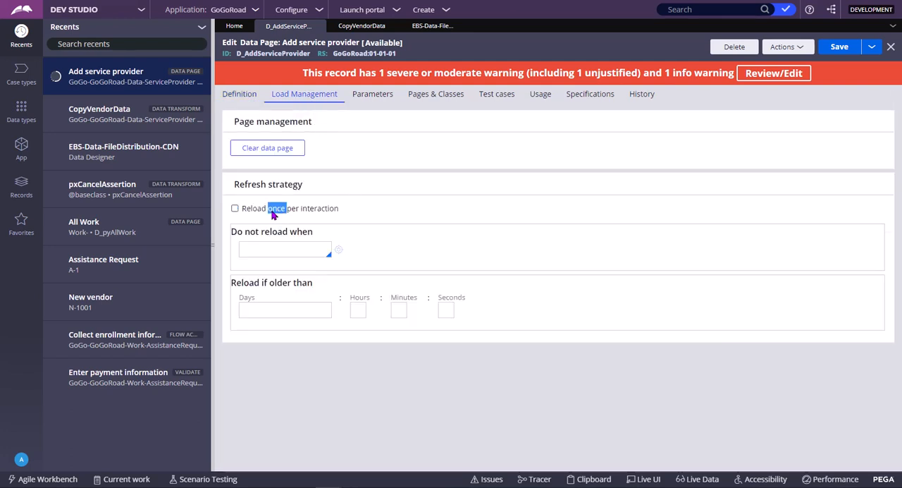
click(380, 177)
- Set the data page scope to Node and view the load management options for that scope
click(240, 95)
click(289, 271)
click(279, 307)
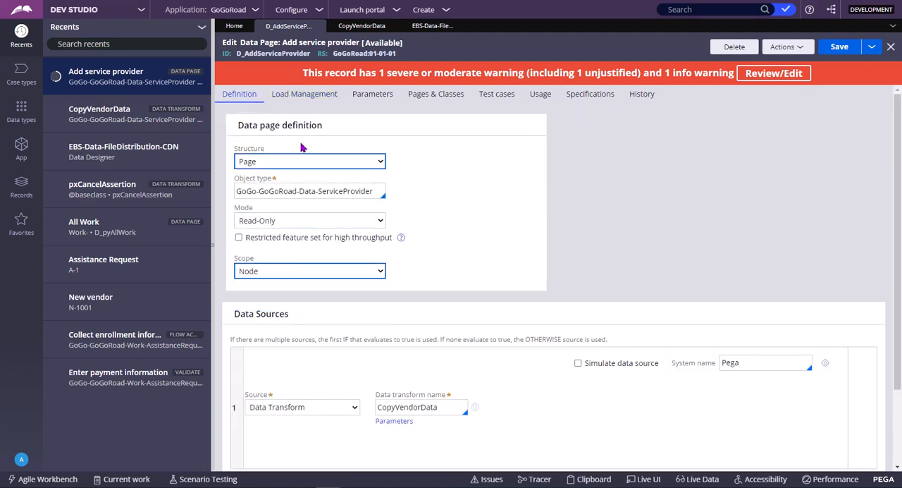
click(299, 97)
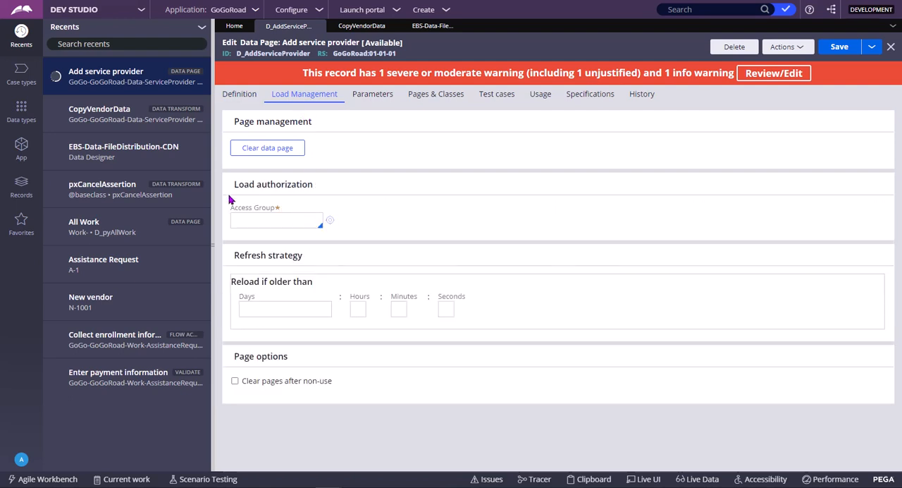
- Set the data page scope back to Thread and open its load management settings
click(241, 95)
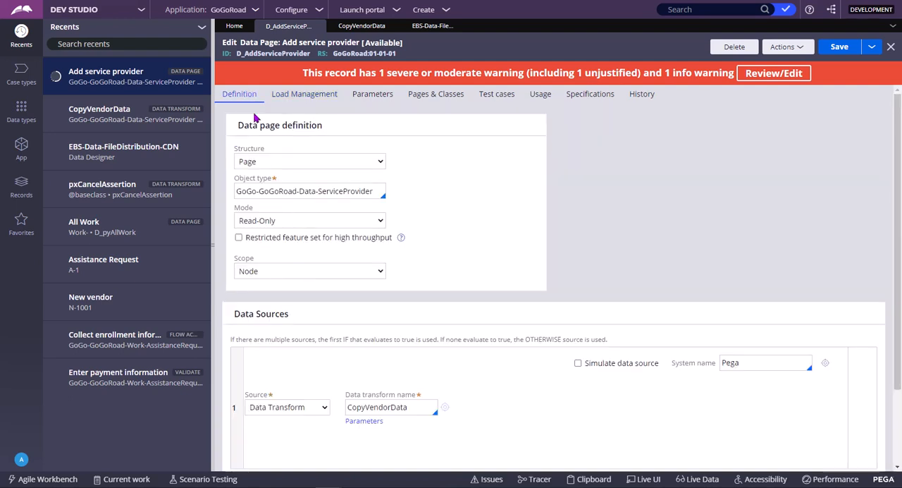
click(289, 271)
click(281, 284)
click(305, 96)
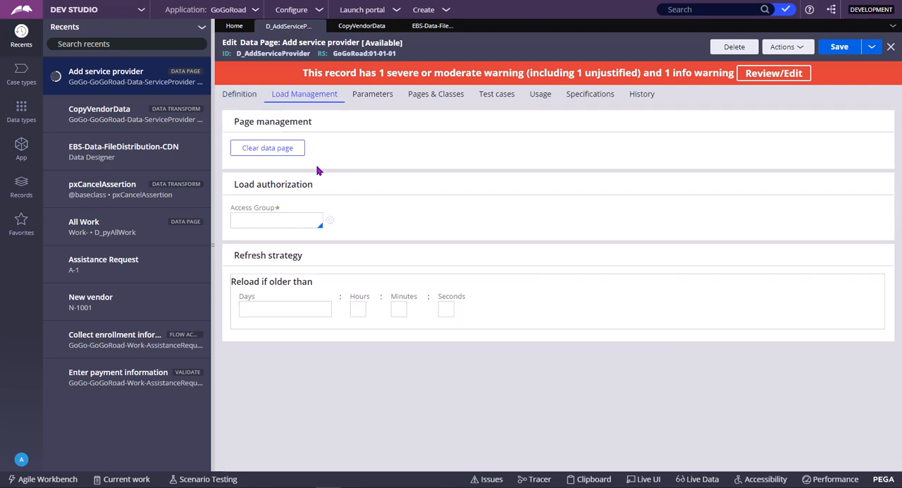
- Enable and disable the Reload once per interaction option twice, leaving it disabled
click(299, 210)
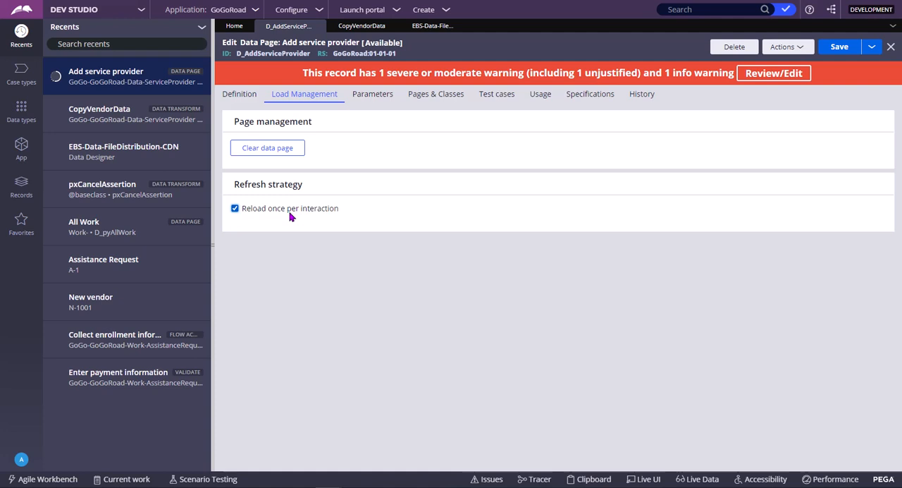
click(290, 213)
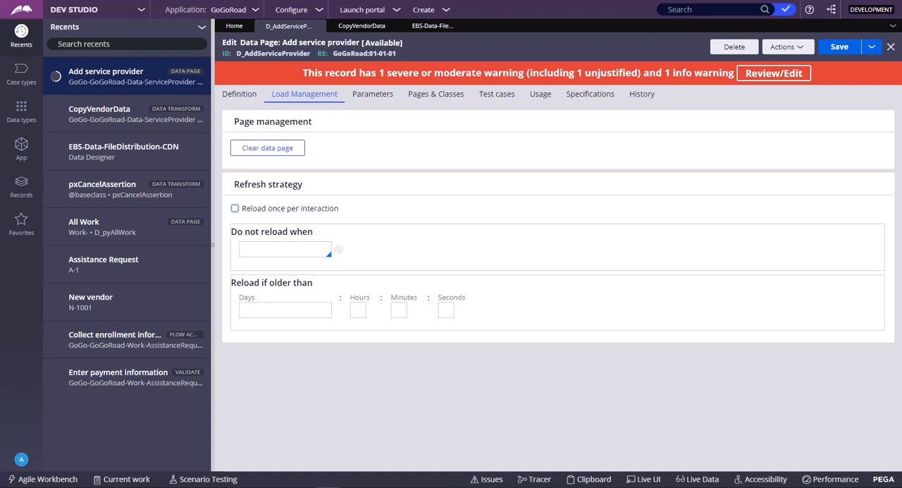
click(268, 210)
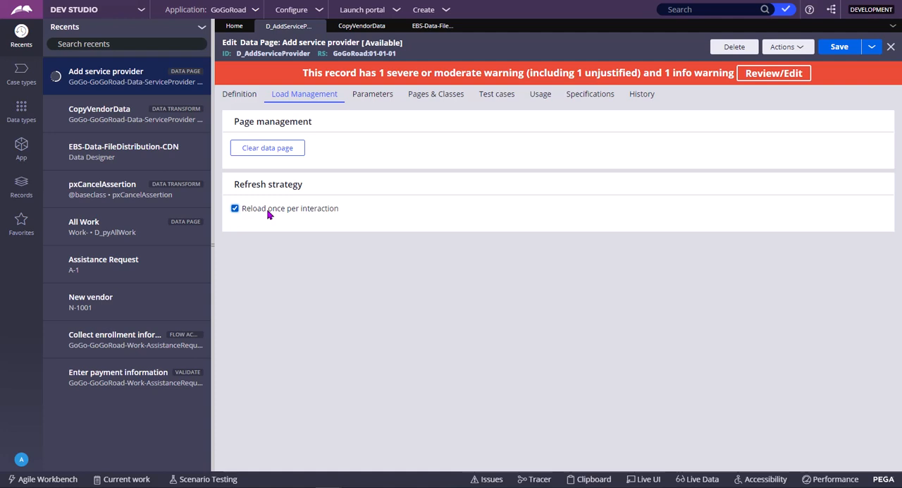
click(269, 214)
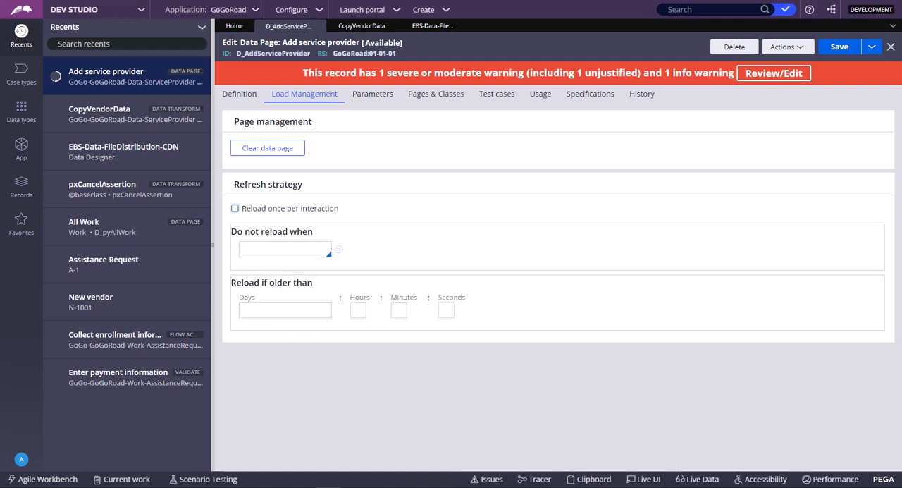
- Enter WHENRULE as the Do not reload when condition in the refresh strategy
click(310, 248)
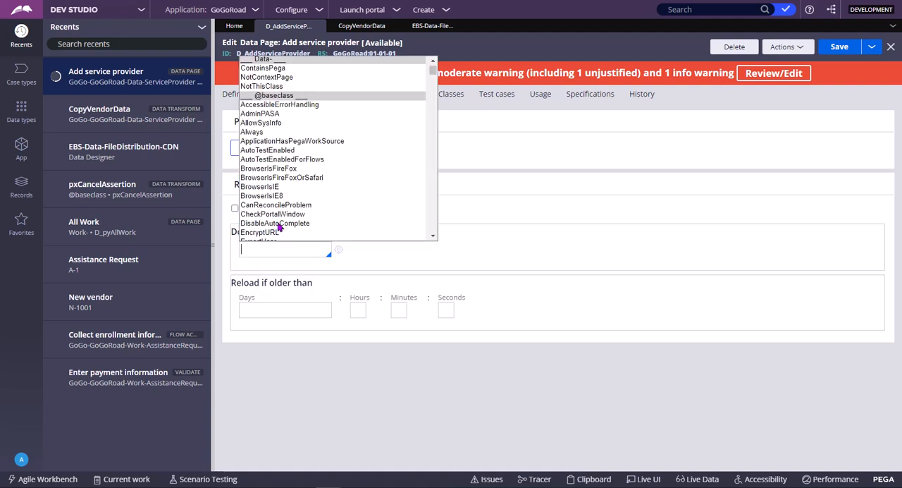
click(524, 238)
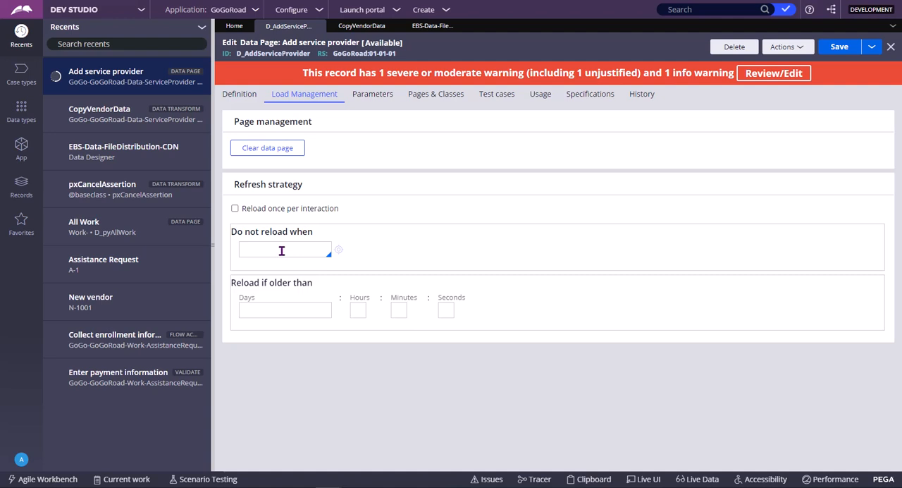
text(WHENR)
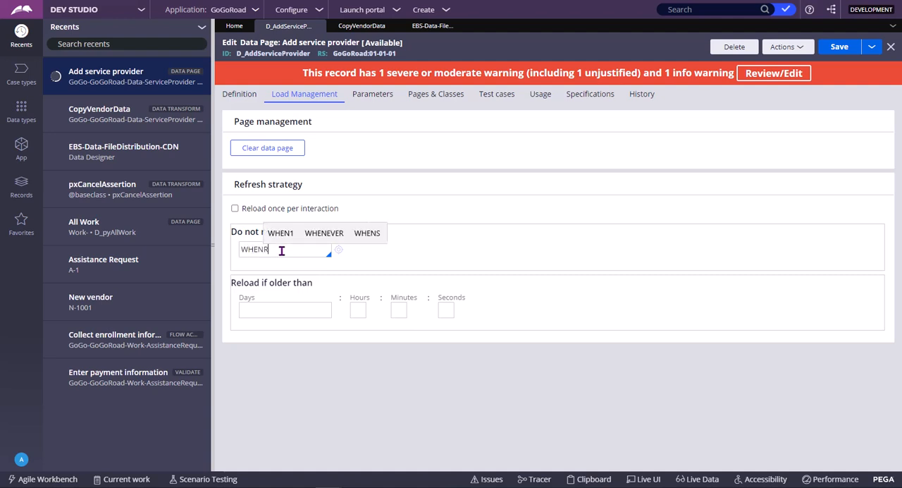
text(ULE)
double_click(281, 251)
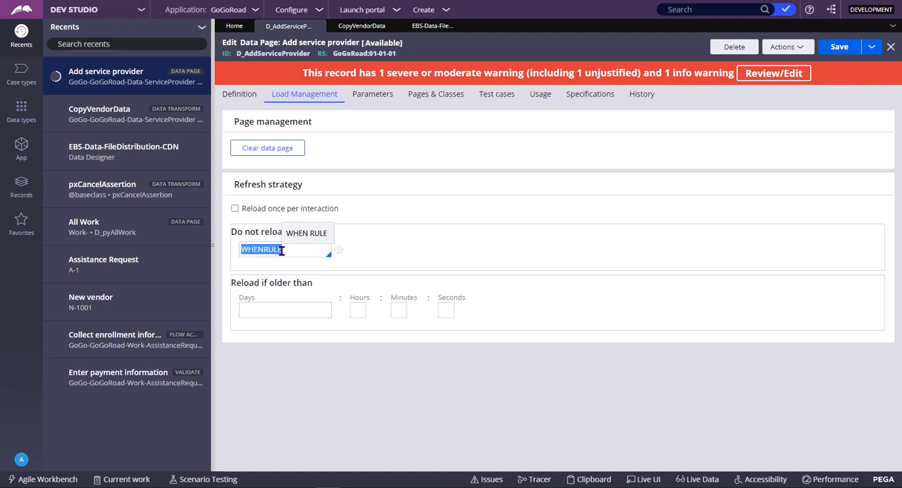
click(462, 239)
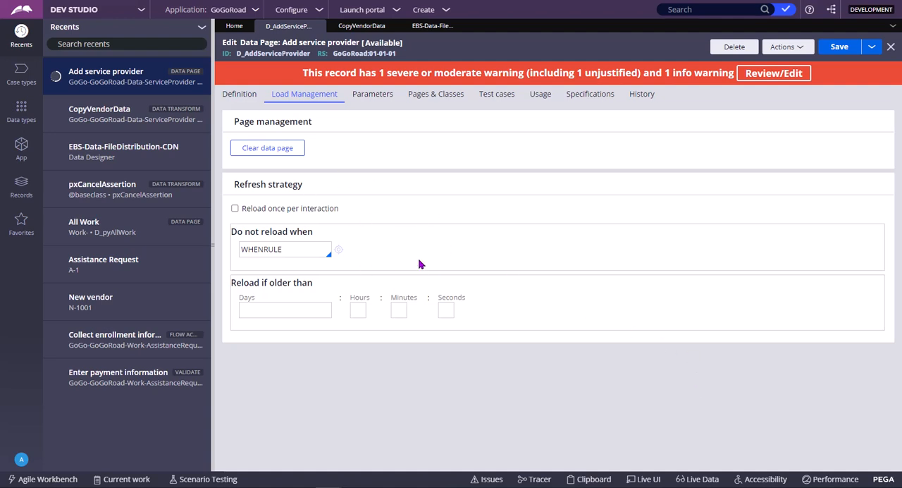
double_click(296, 246)
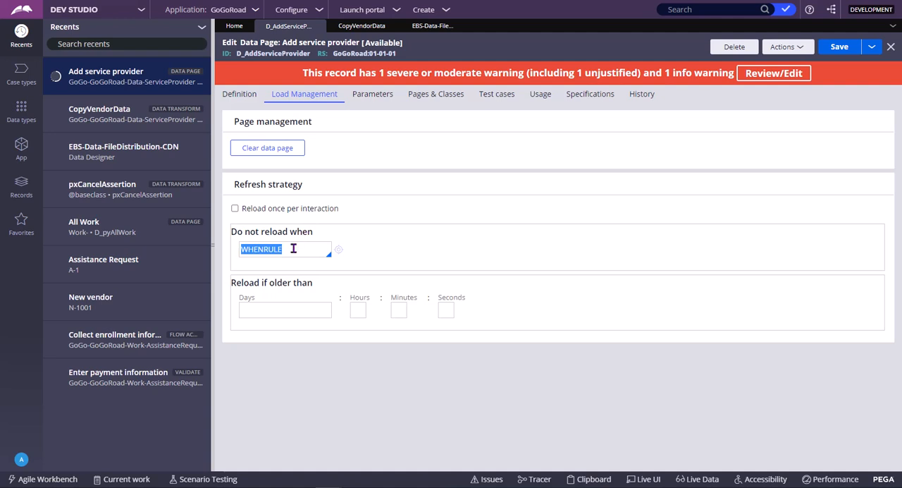
click(293, 248)
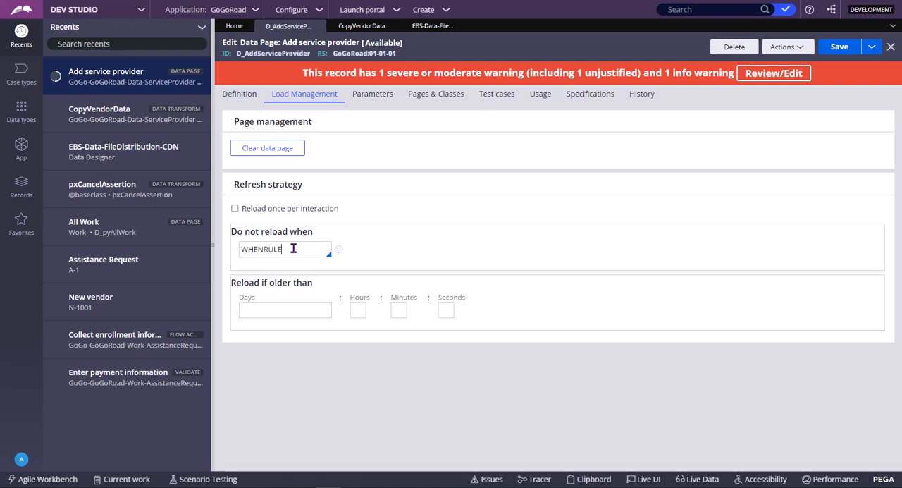
double_click(293, 248)
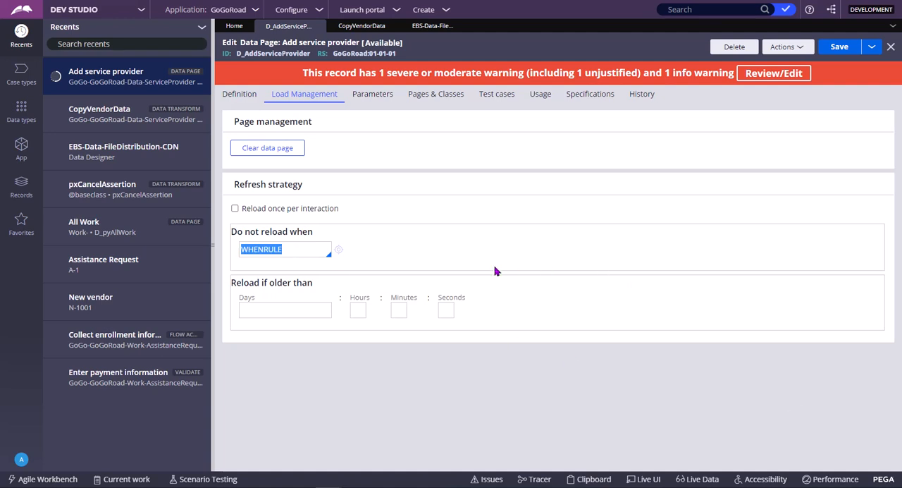
click(471, 246)
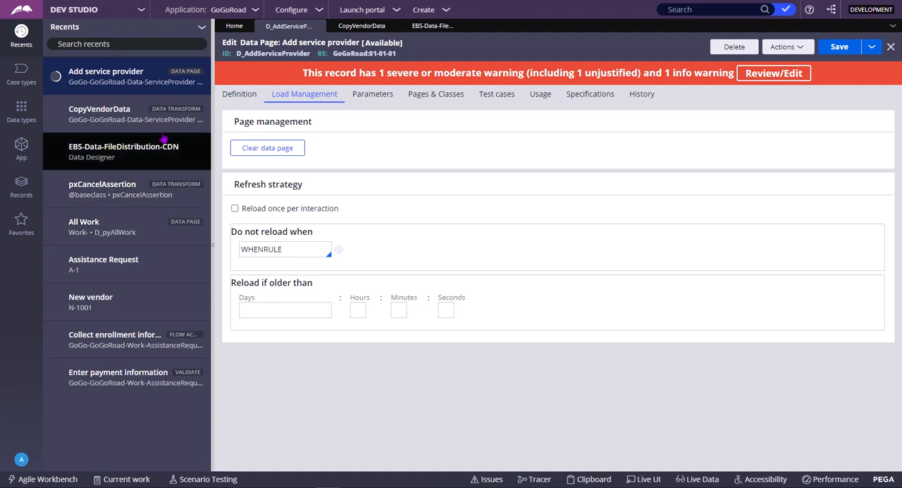
- Review the data page's definition and data source alongside its Do not reload when condition in the load management settings
click(246, 93)
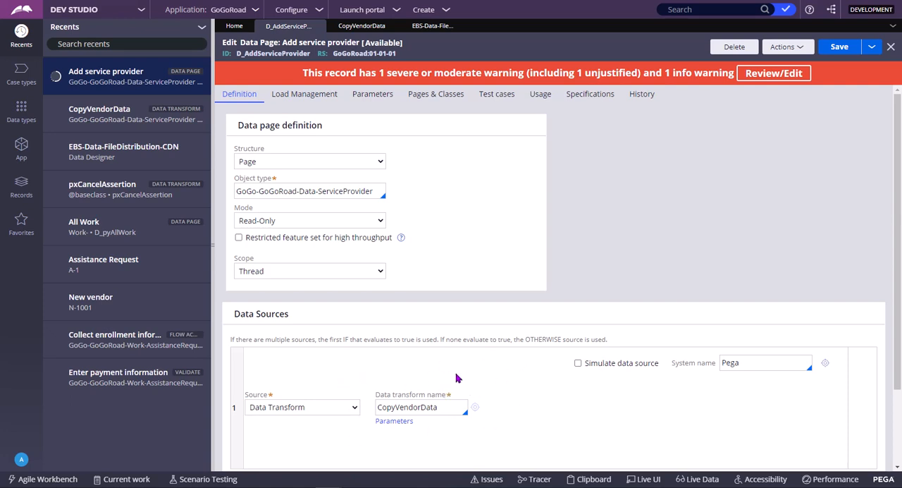
click(297, 96)
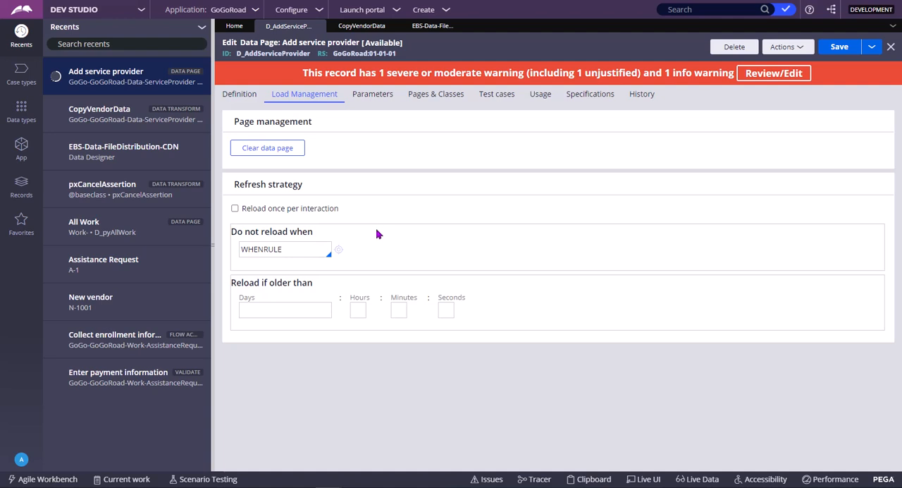
click(311, 249)
click(246, 97)
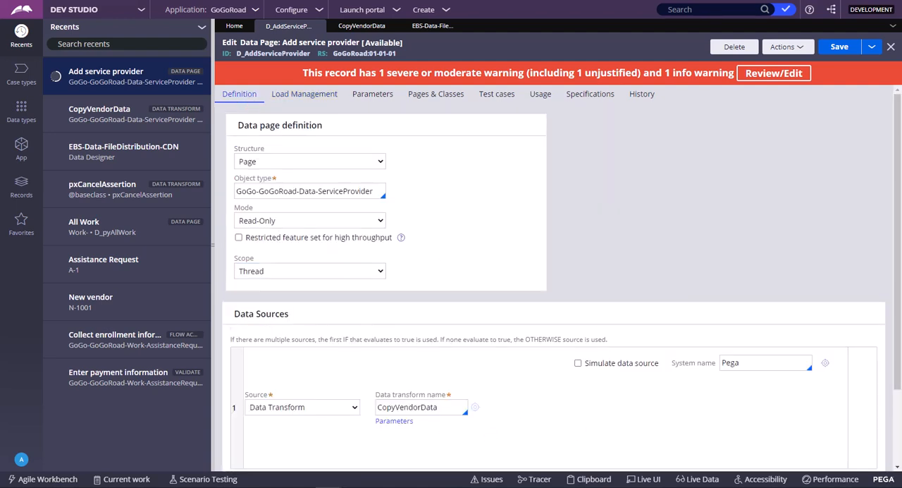
click(304, 94)
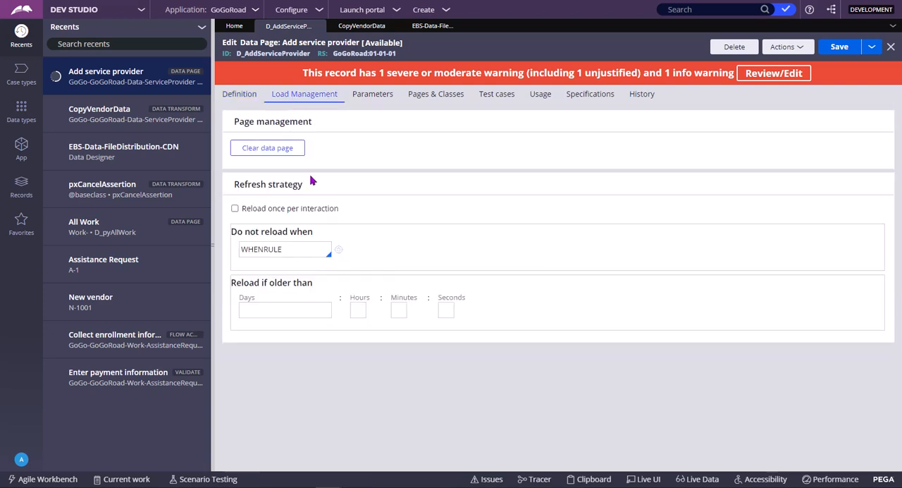
- Set the Reload if older than period to 22 days
click(289, 311)
text(22)
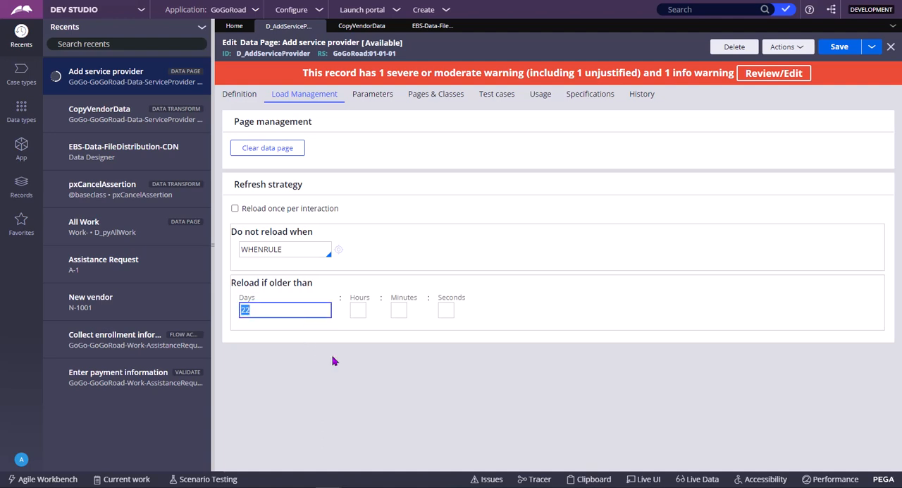
click(352, 392)
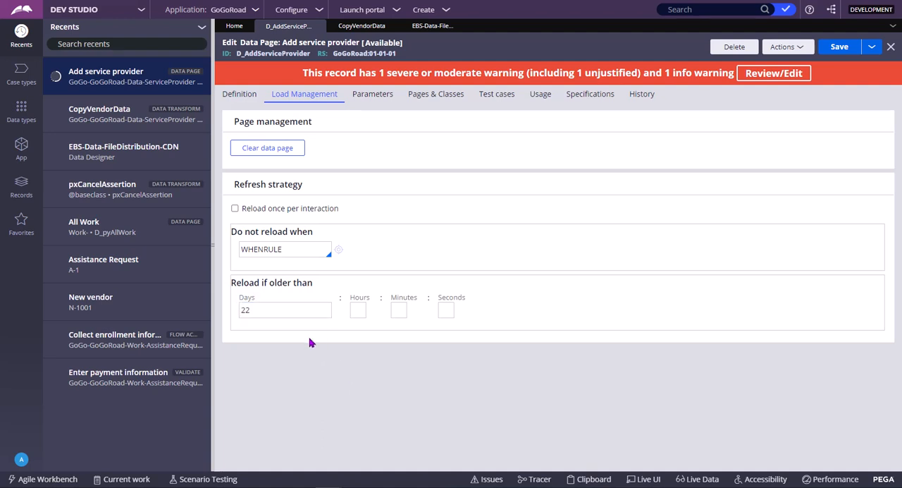
- Clear the days value and set the Reload if older than period to 10 minutes
click(310, 310)
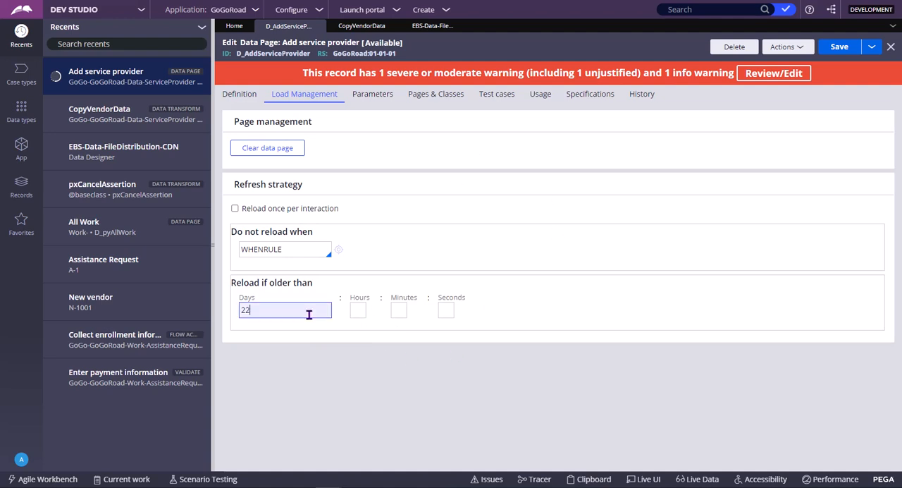
double_click(310, 310)
key(BackSpace)
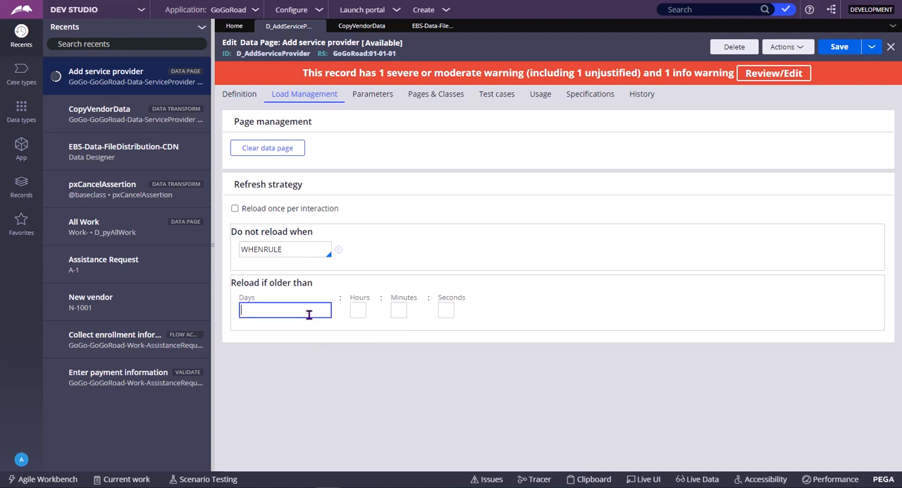
click(395, 312)
text(10)
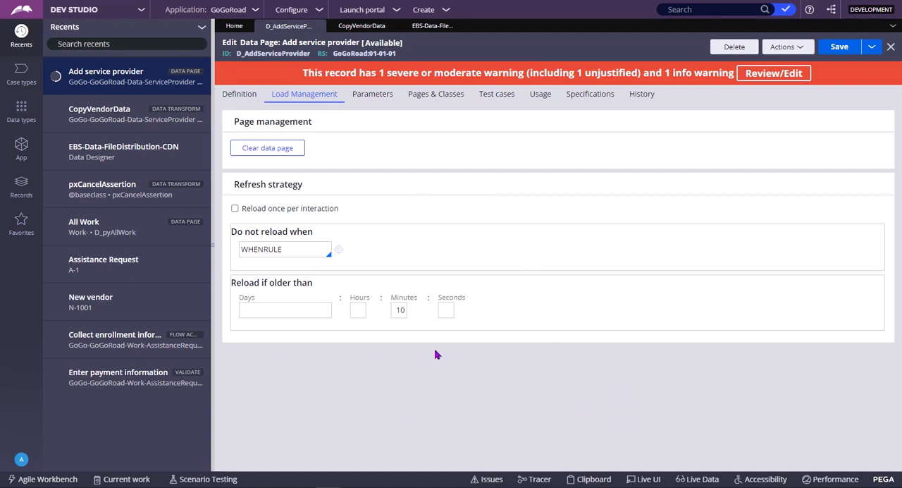
- Check the data page's definition settings once more and return to the load management settings
click(400, 311)
click(239, 95)
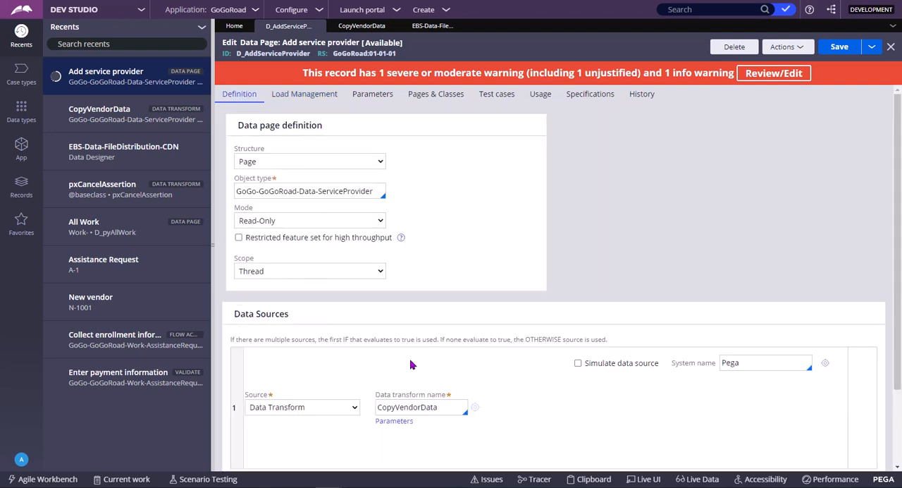
click(311, 97)
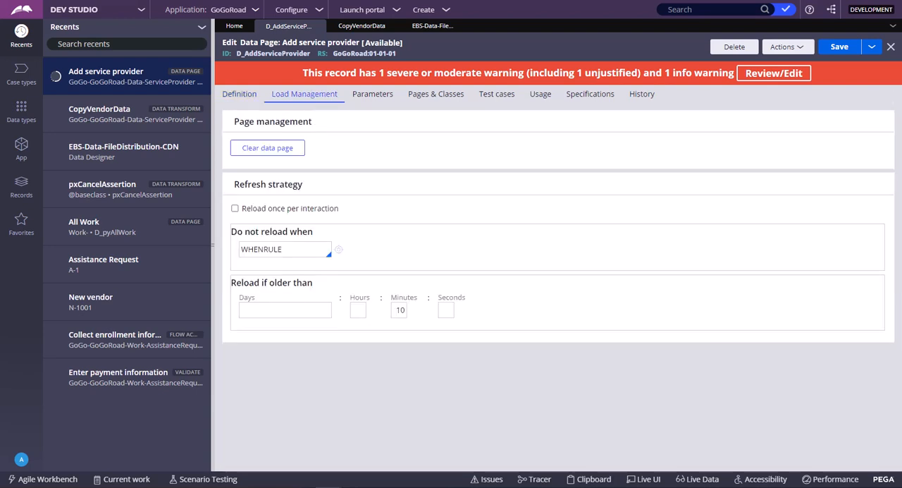